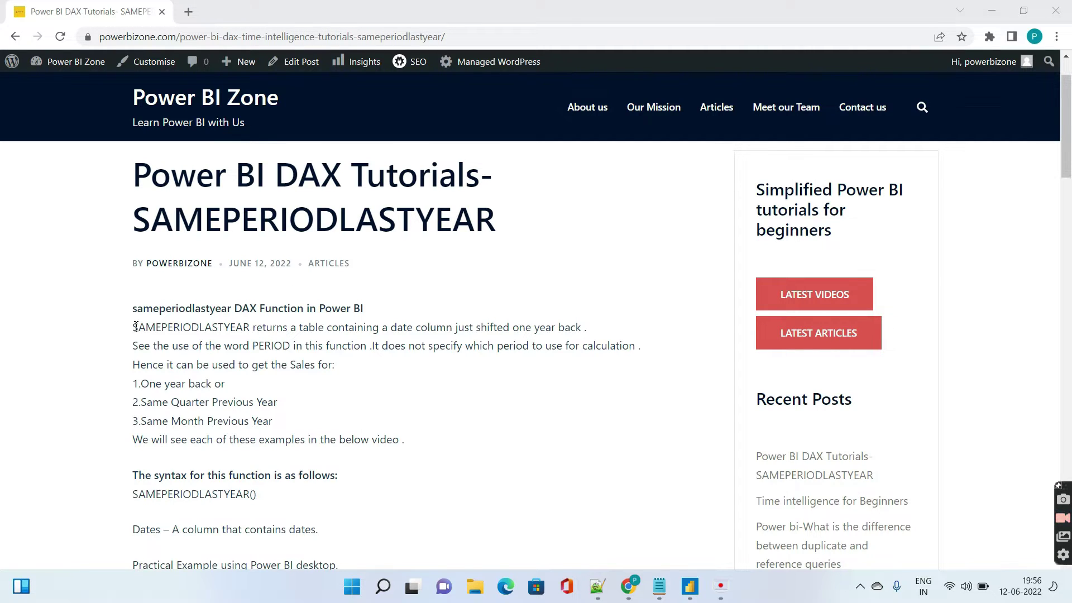
- Highlight 'PERIOD' and the one-year-back example in the blog post, then switch to Power BI Desktop
left_click_drag(161, 327, 200, 330)
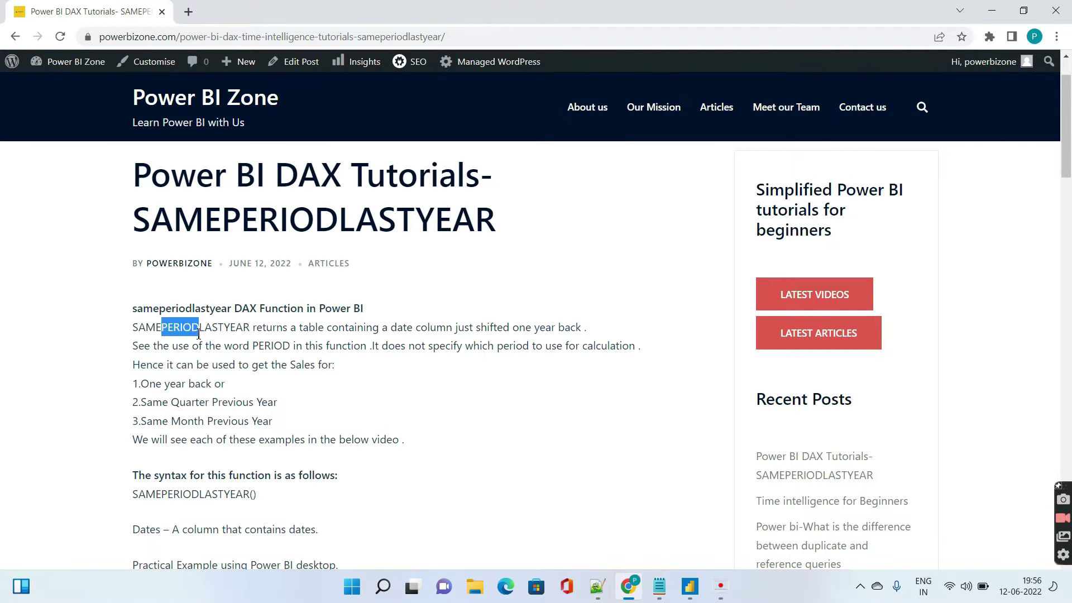
left_click_drag(169, 384, 201, 385)
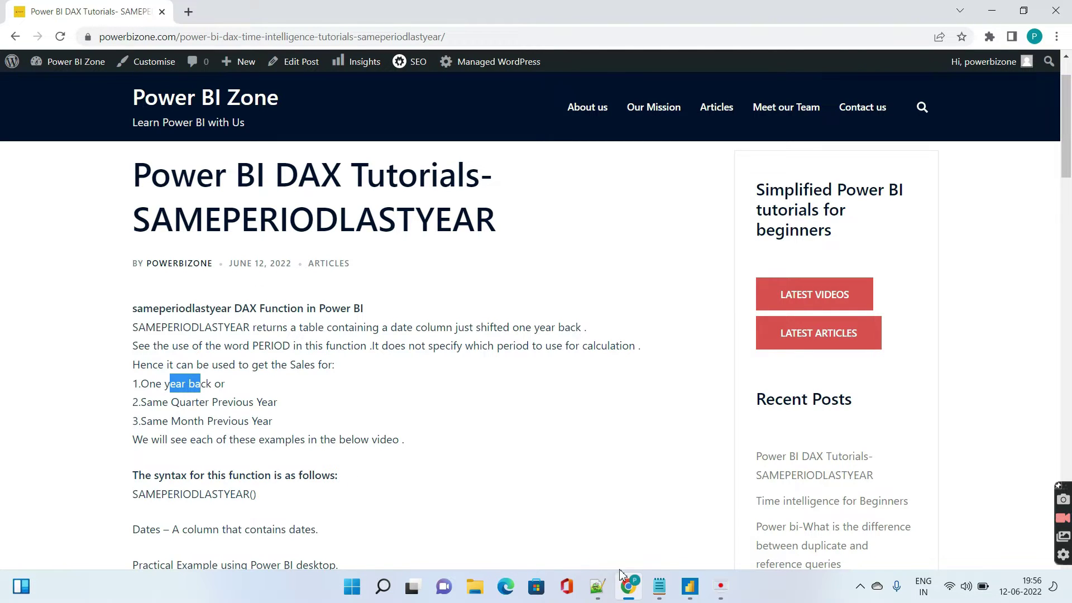
left_click(691, 586)
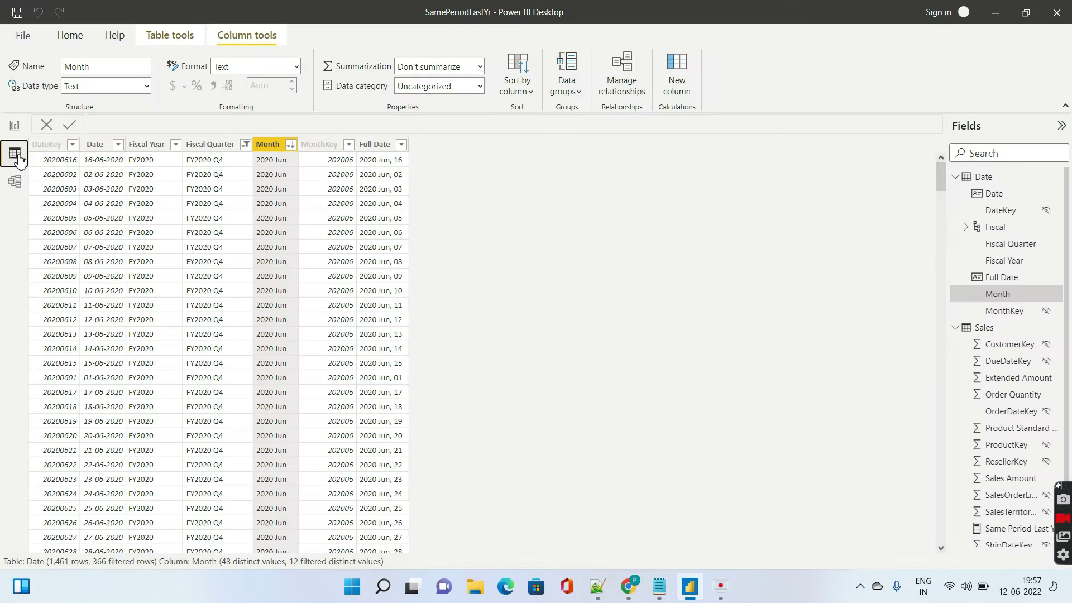
- Collapse the Date and Sales field lists and filter the Date table to FY2020 only
left_click(959, 178)
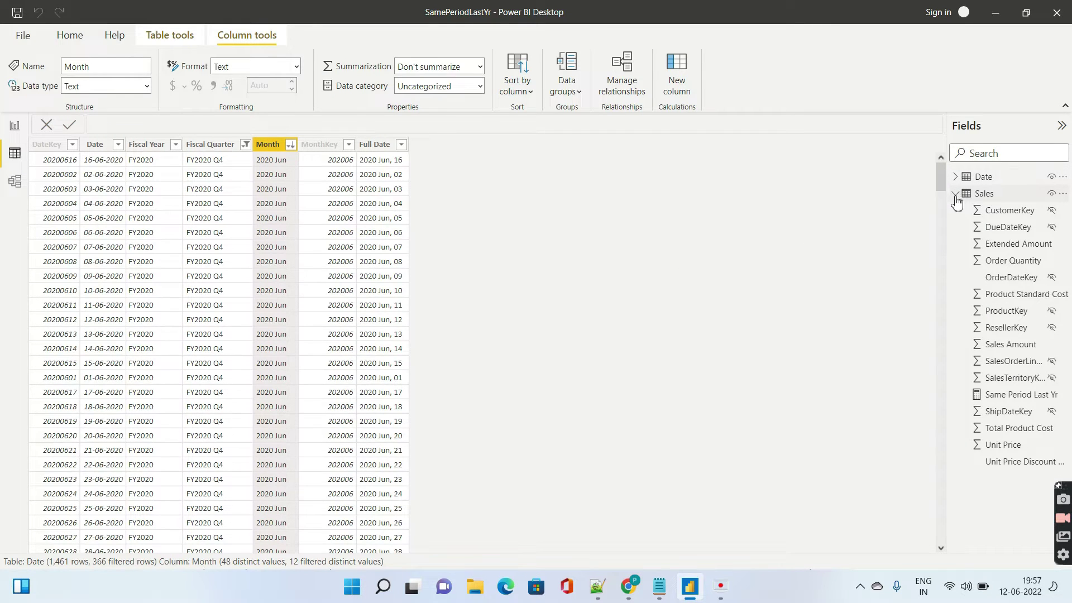
left_click(956, 195)
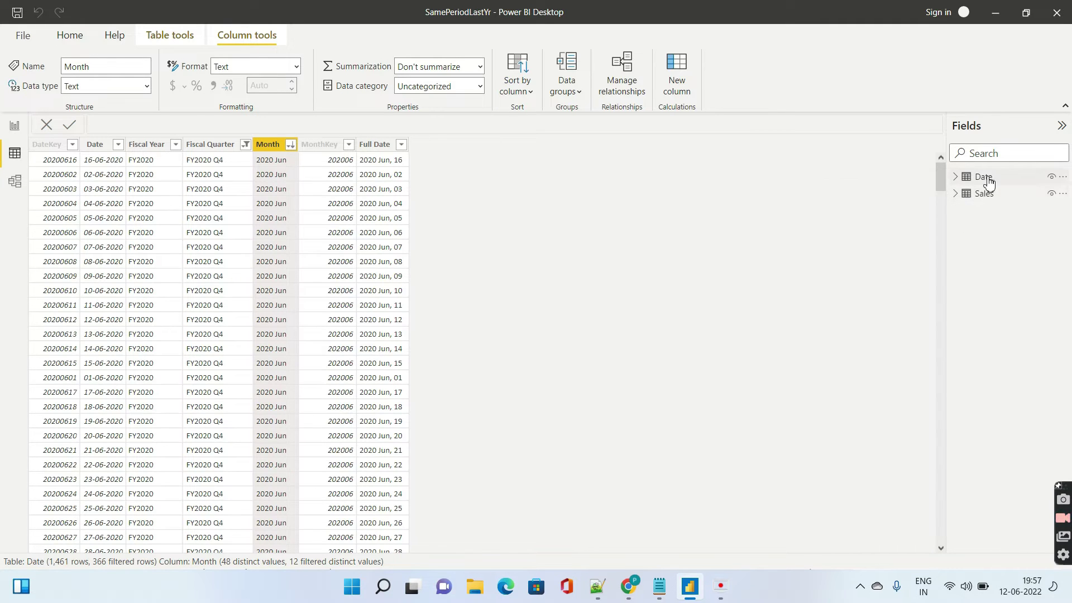
mouse_move(989, 181)
left_click(174, 145)
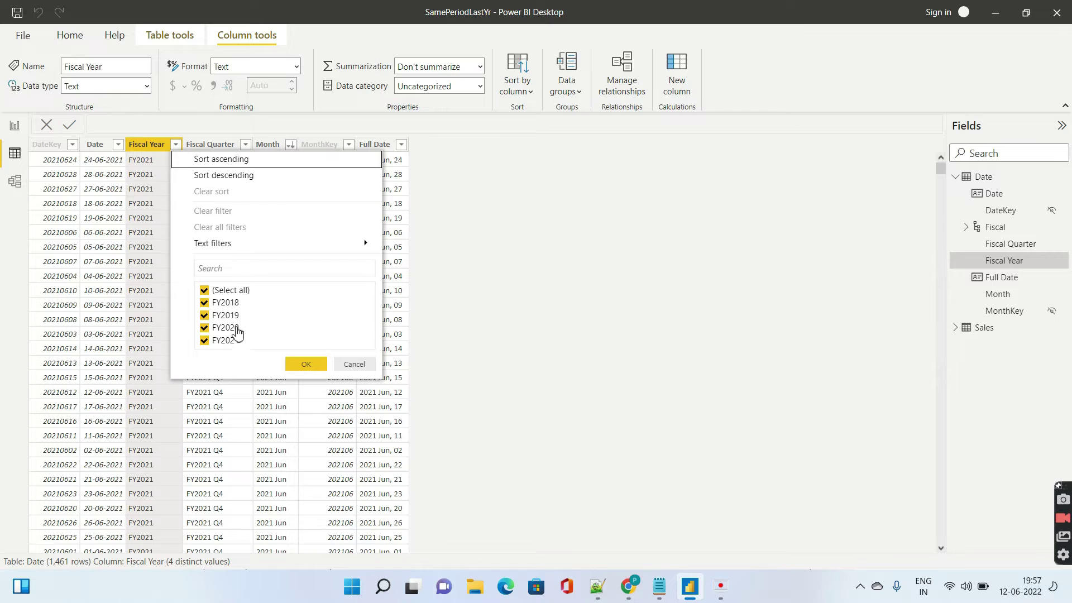
left_click(204, 291)
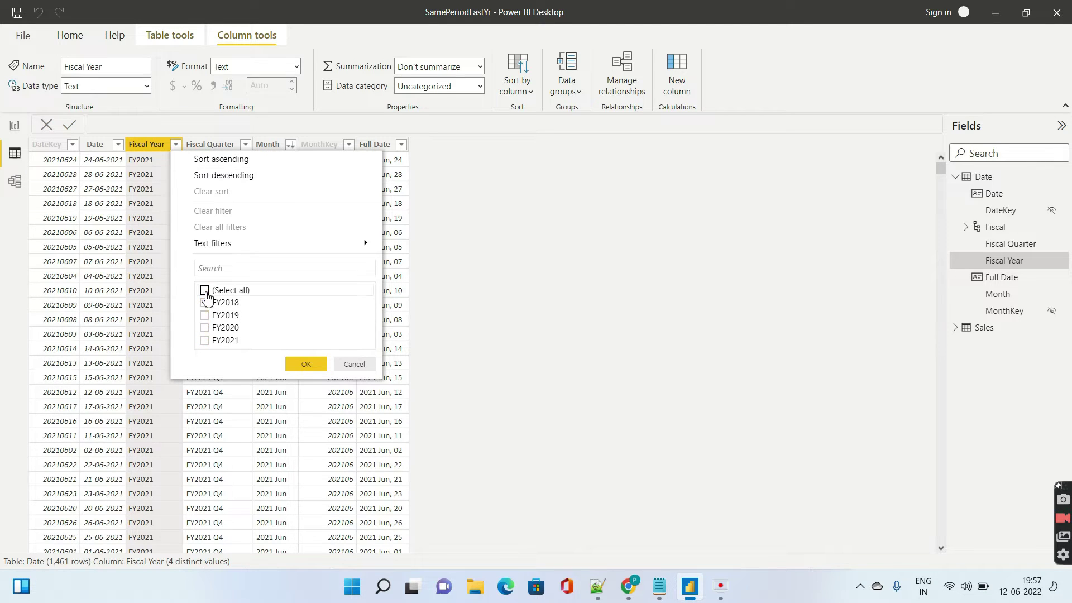
left_click(205, 328)
left_click(306, 364)
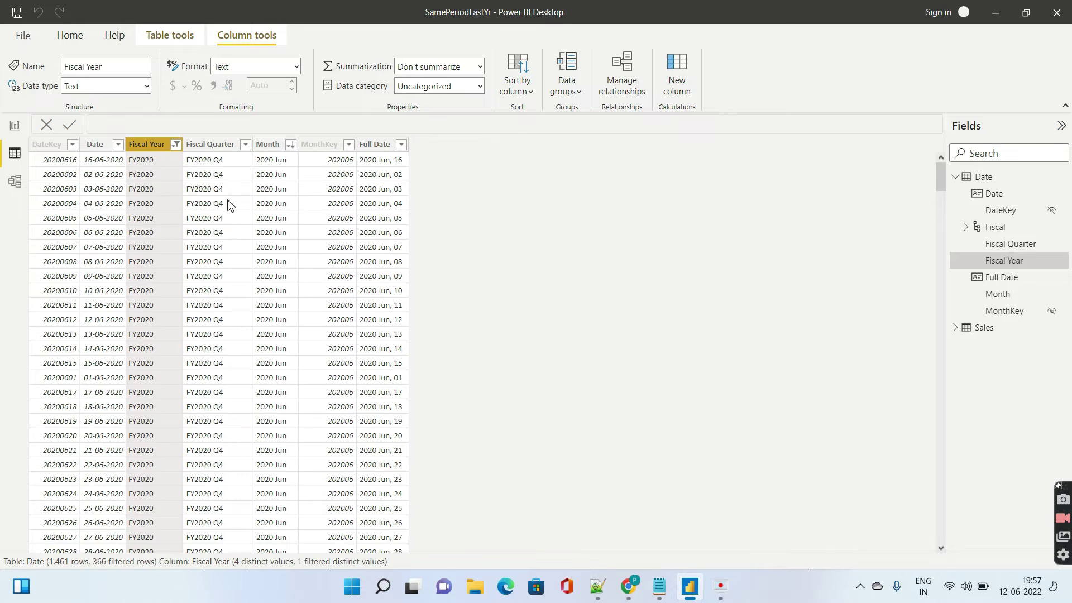
- Sort the Date table by Month ascending, then descending, and go to the report page
right_click(269, 151)
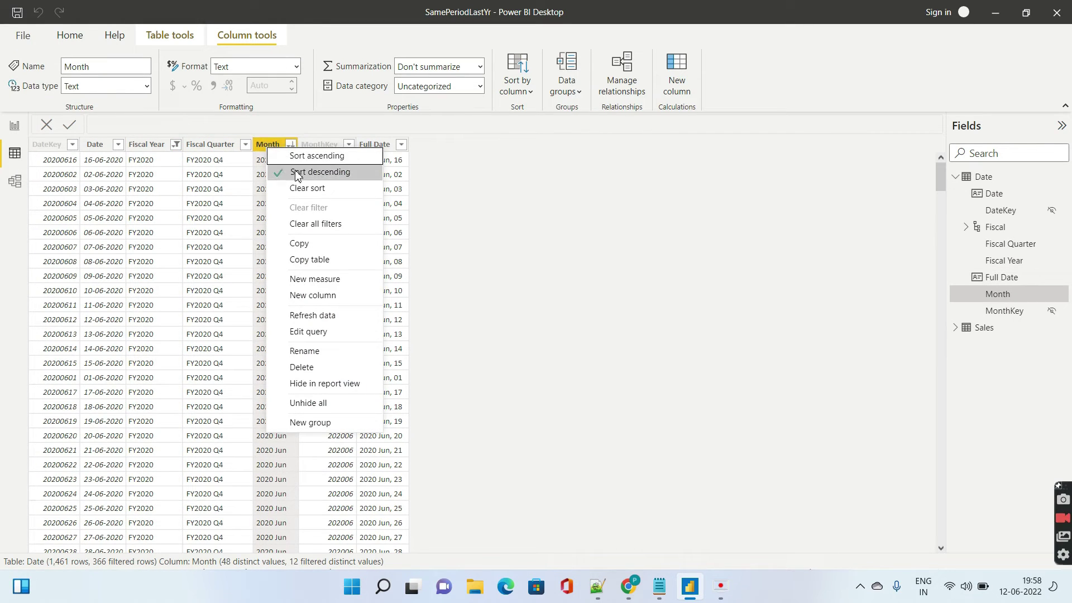
left_click(300, 158)
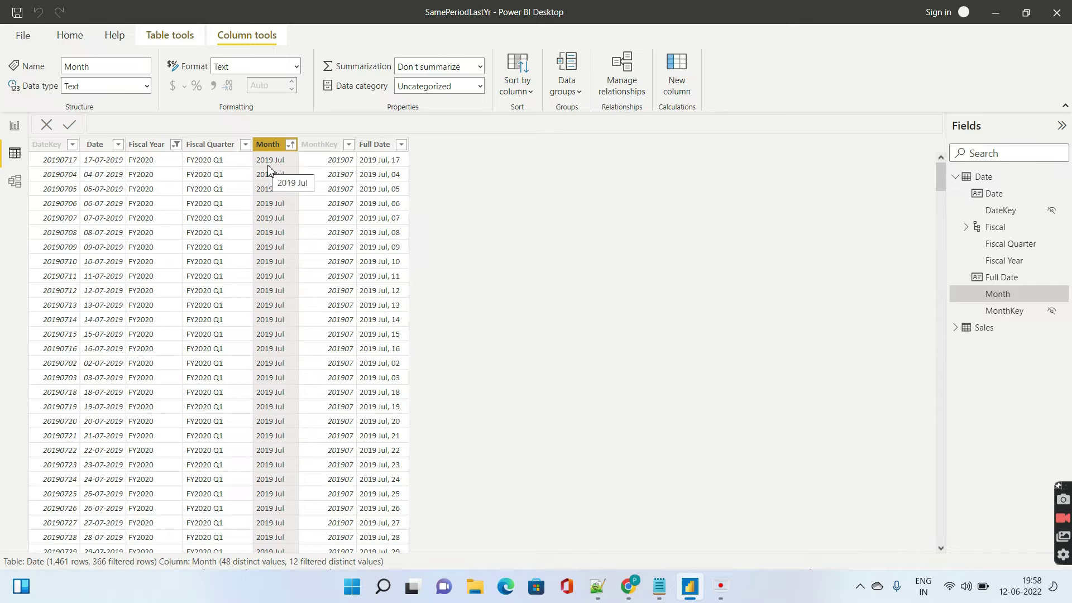
right_click(273, 147)
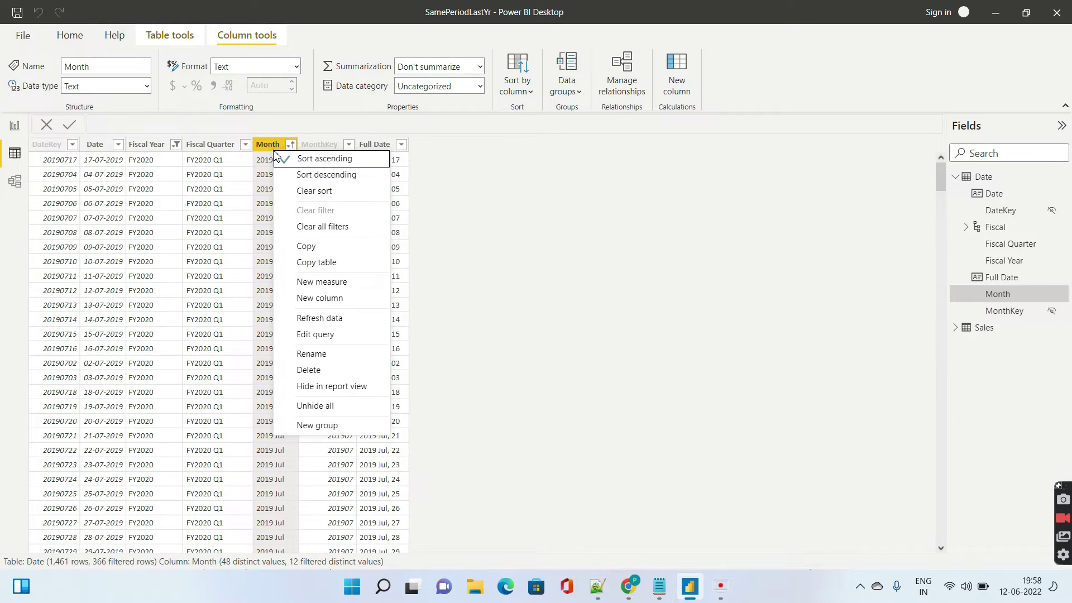
left_click(300, 177)
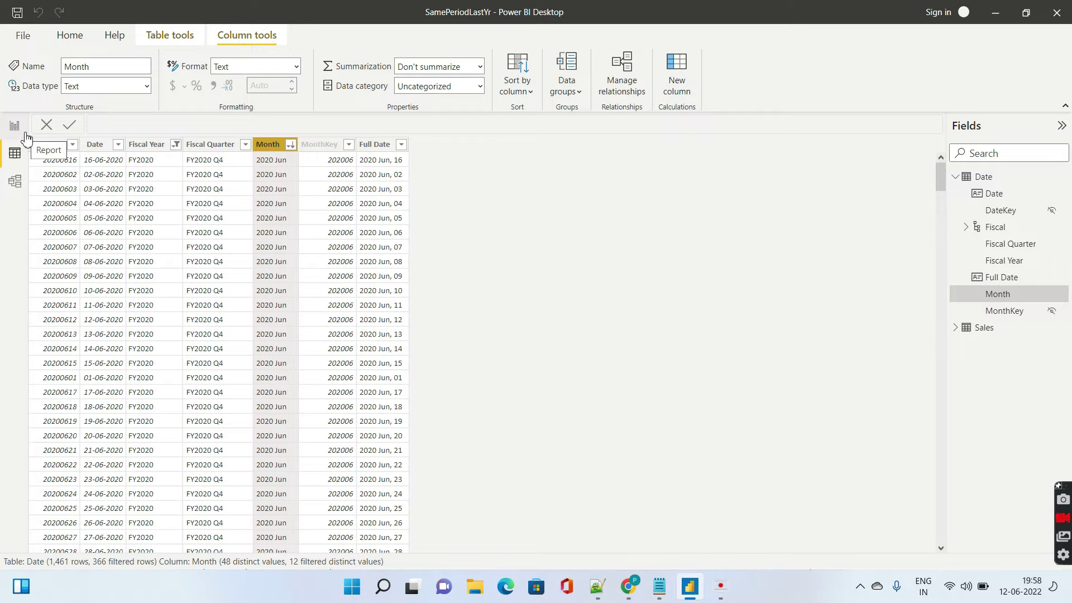
left_click(14, 126)
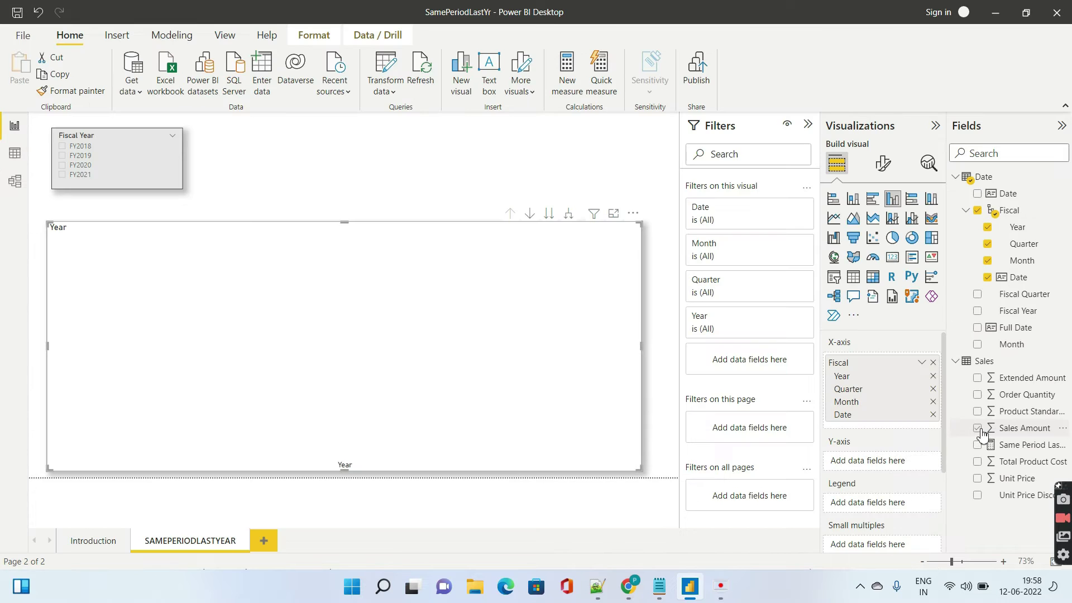
- Plot Sales Amount on the column chart, view it in Focus mode, then return to the report
left_click(979, 429)
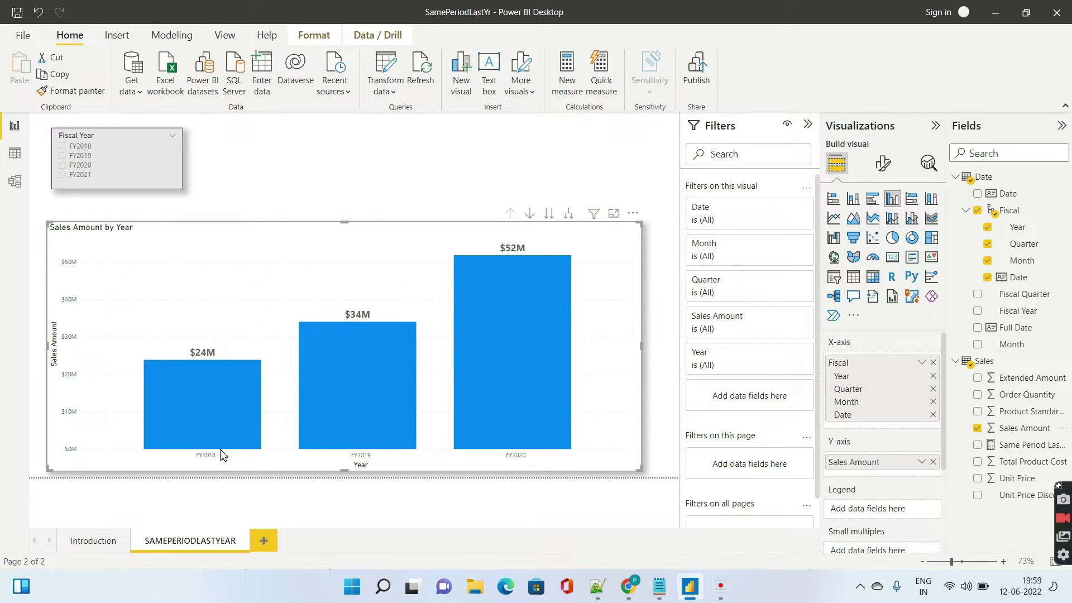
left_click(615, 215)
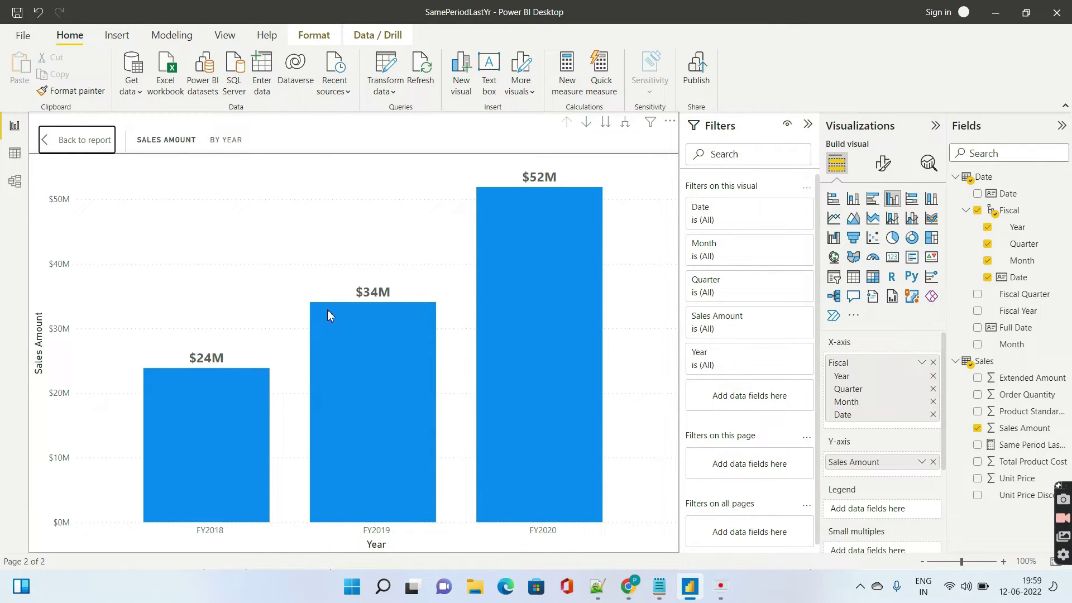
left_click(98, 144)
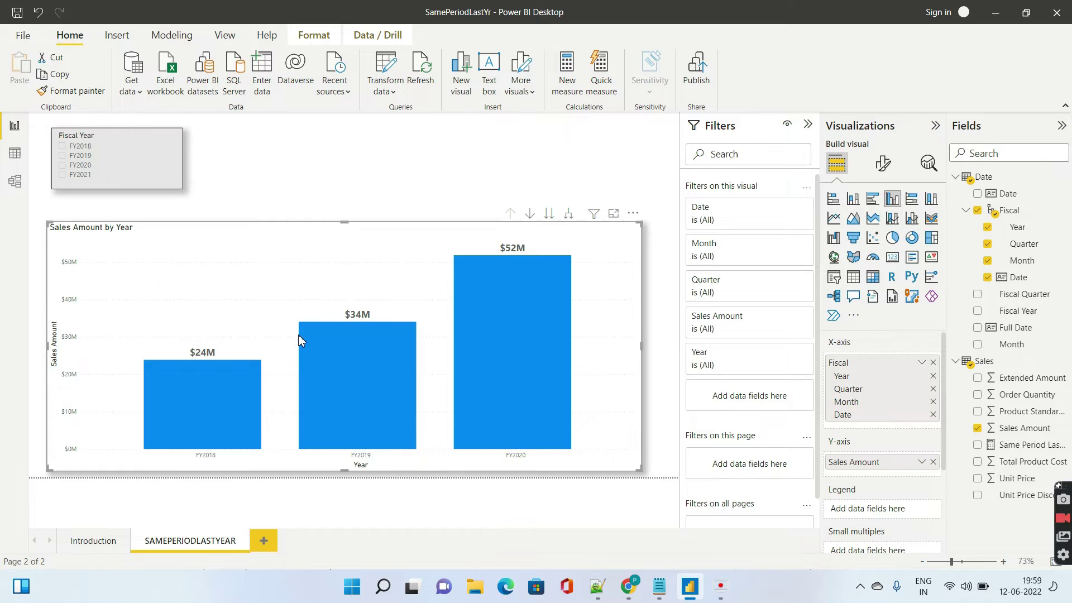
mouse_move(301, 335)
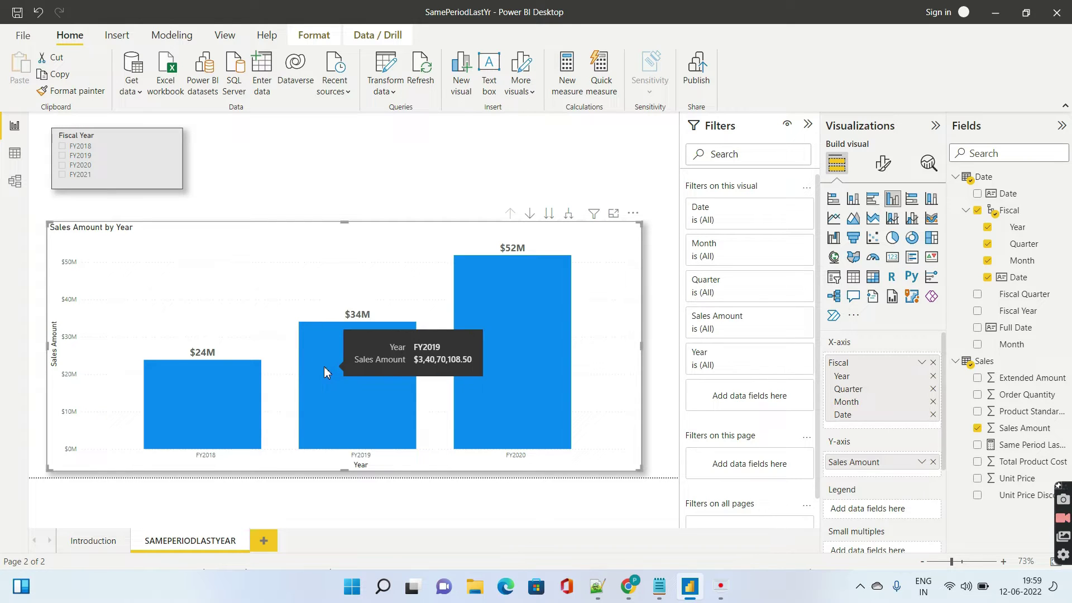
mouse_move(530, 461)
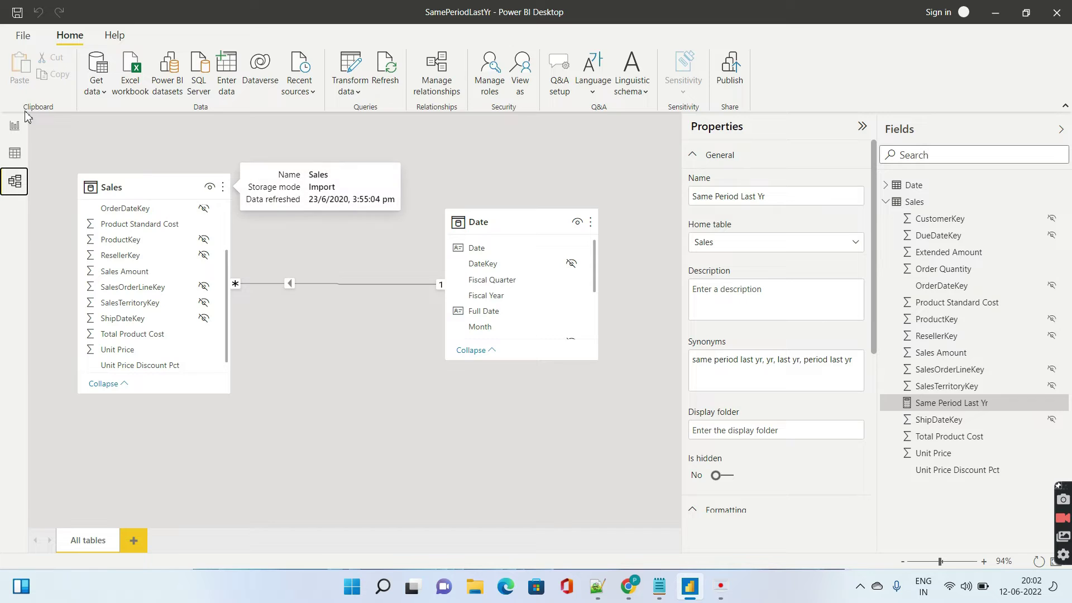
left_click(15, 126)
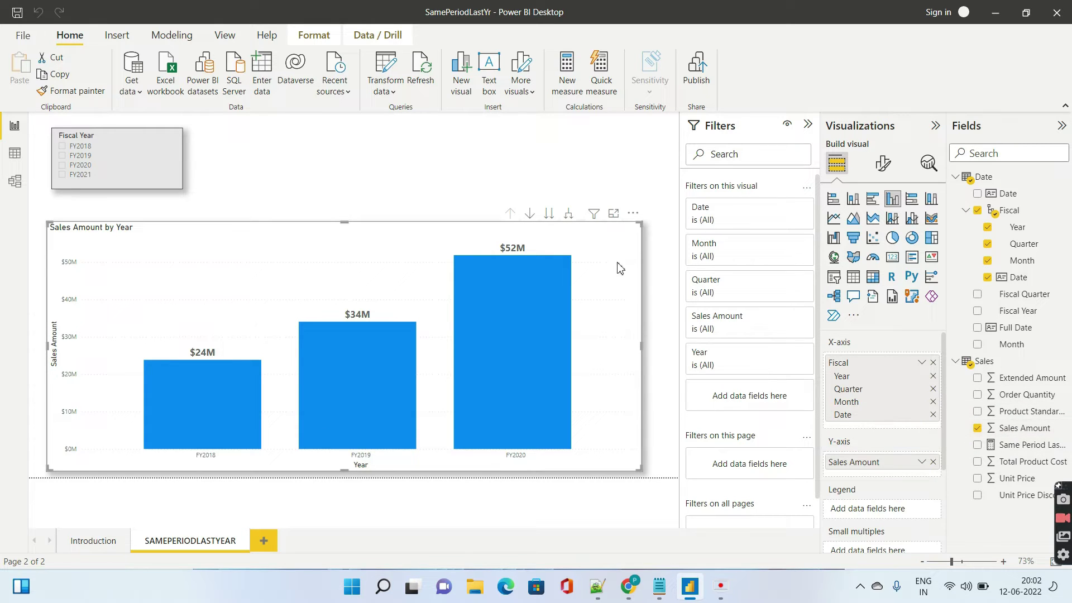
left_click(613, 214)
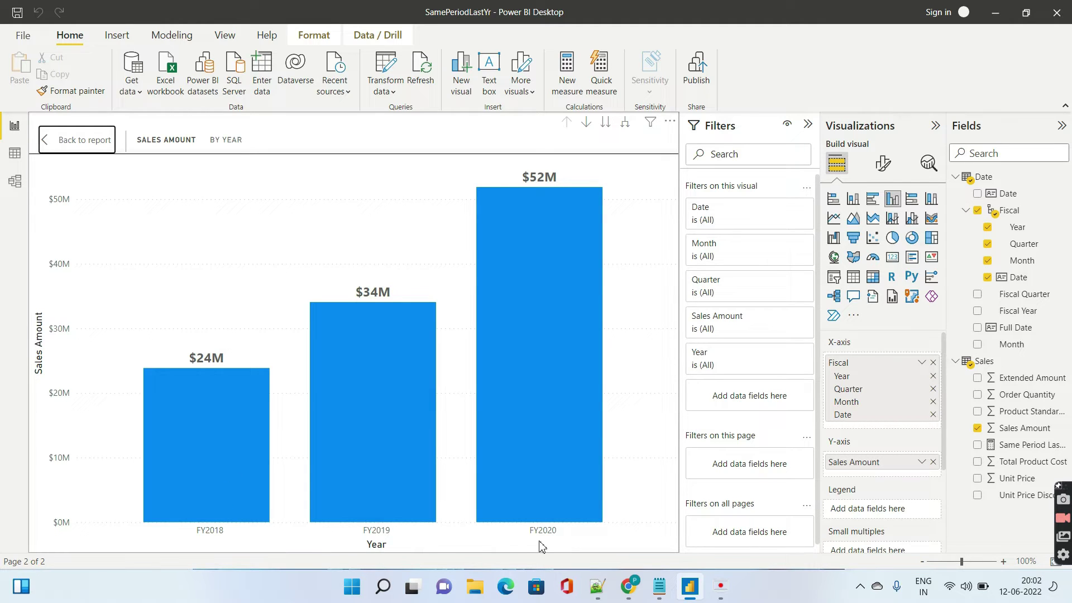
left_click(62, 144)
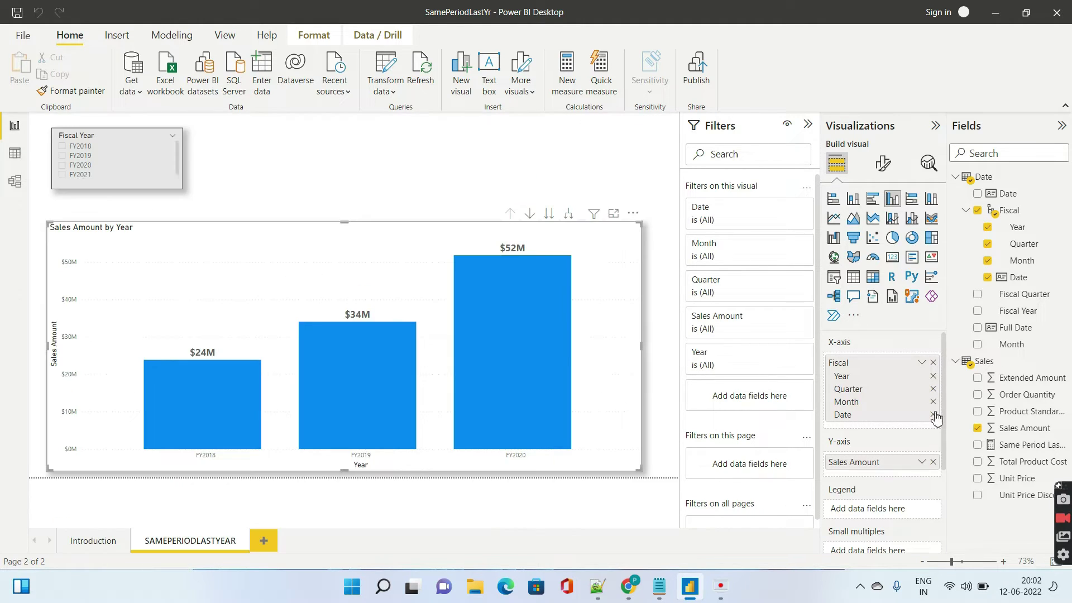
- Open the Same Period Last Yr formula and erase its unfinished date argument
left_click(1019, 447)
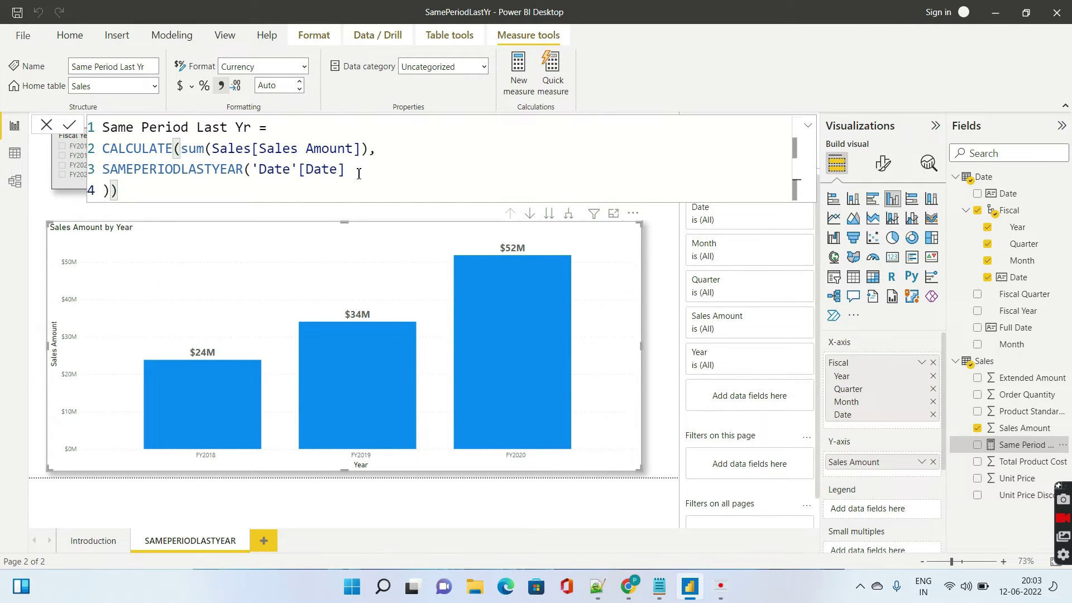
left_click_drag(359, 174, 103, 170)
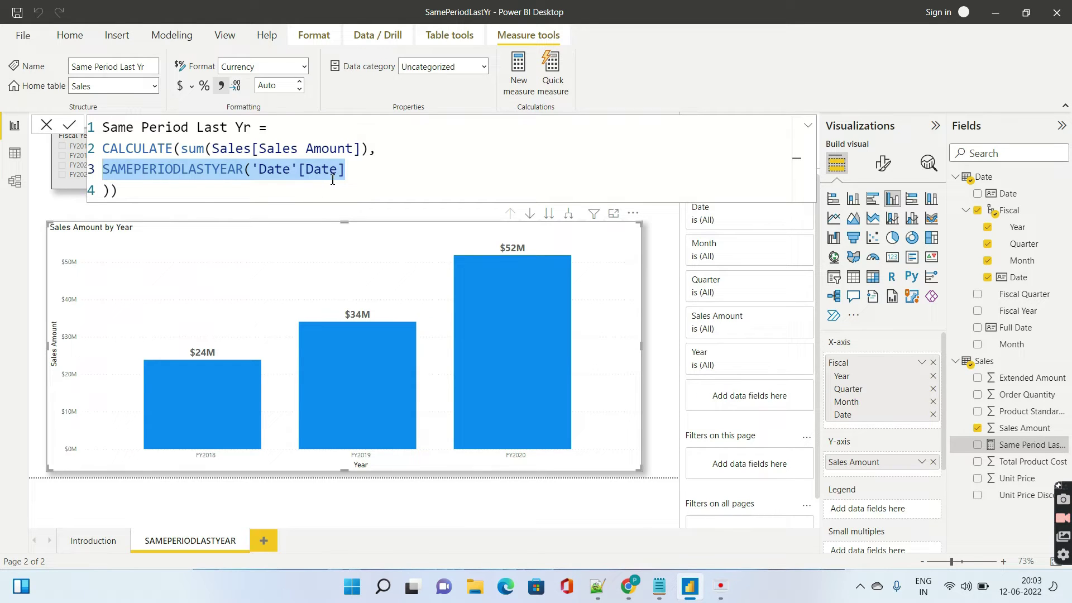
left_click(117, 191)
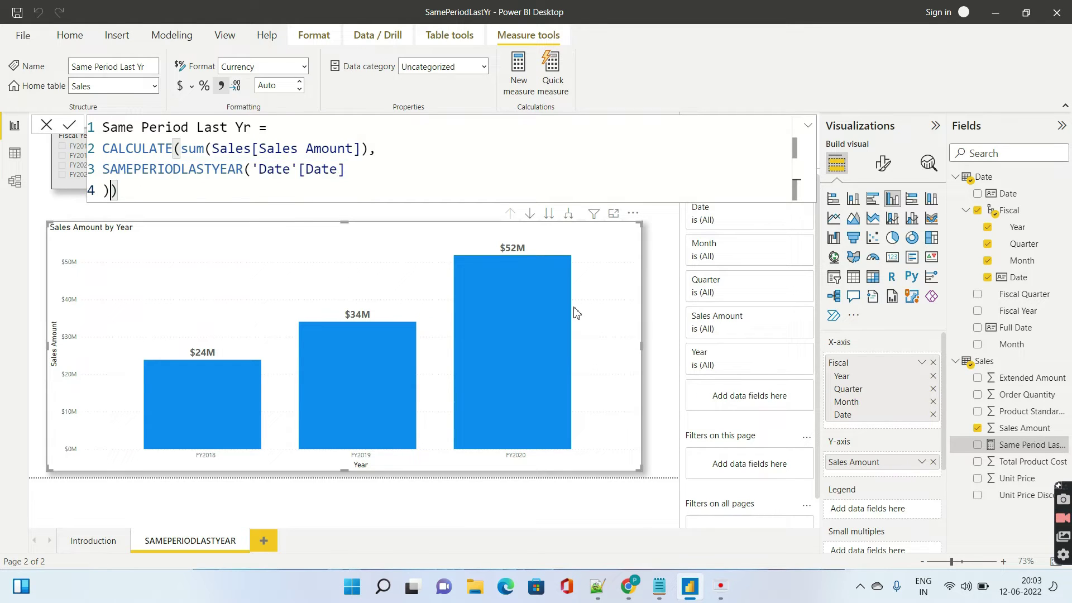
key("BackSpace")
key("BackSpace")
key("BackSpace")
key("BackSpace")
key("BackSpace")
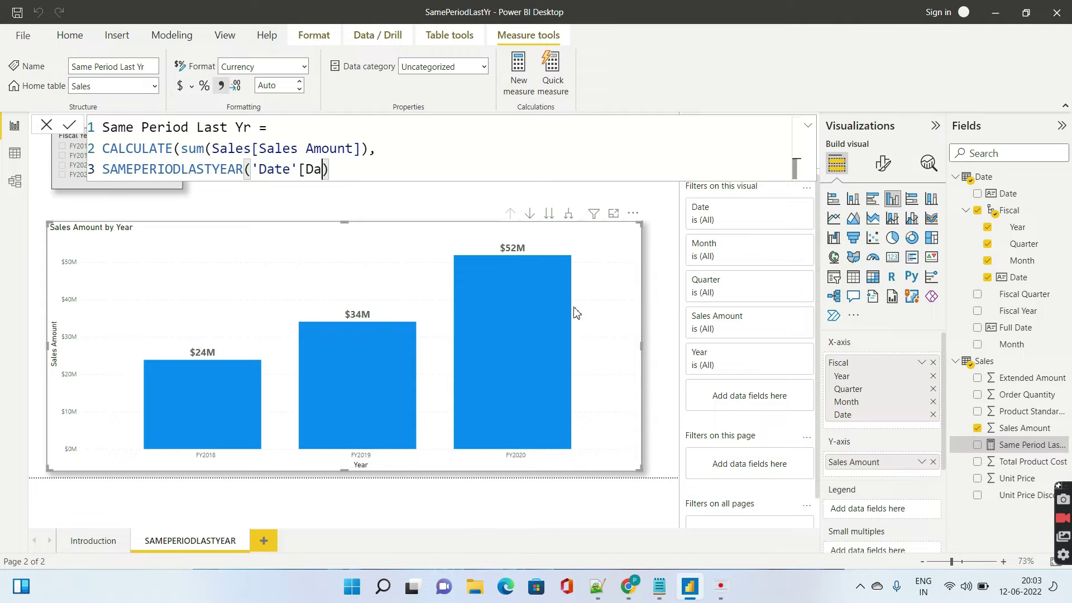
key("BackSpace")
key("BackSpace")
key("BackSpace")
key("BackSpace")
key("BackSpace")
key("BackSpace")
key("BackSpace")
key("BackSpace")
key("BackSpace")
key("BackSpace")
key("BackSpace")
key("BackSpace")
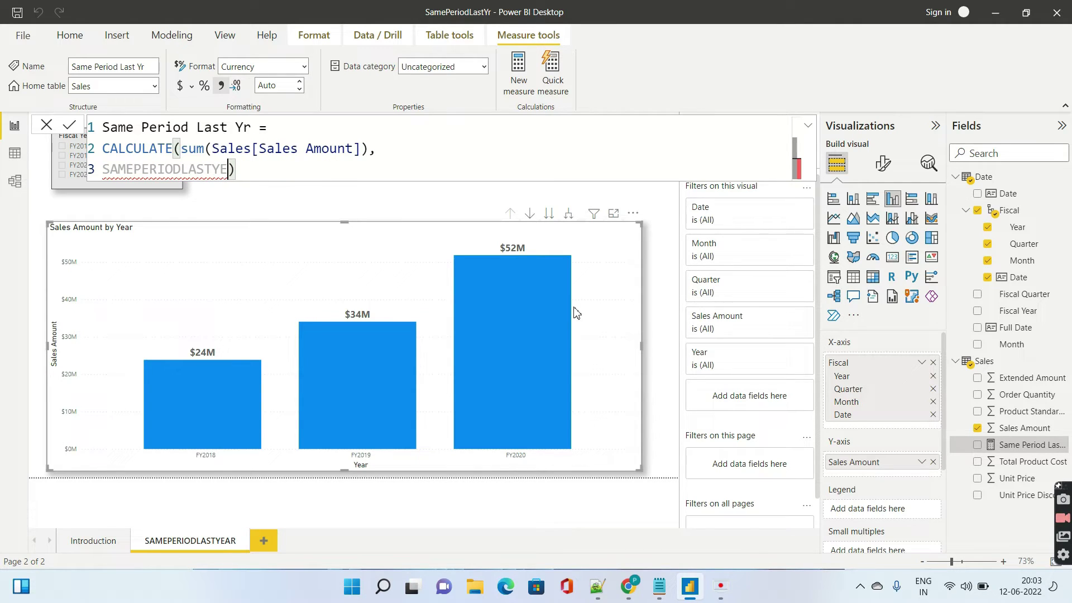
- Re-enter SAMEPERIODLASTYEAR('Date'[Date]) from IntelliSense and start a new line after it
type("AR")
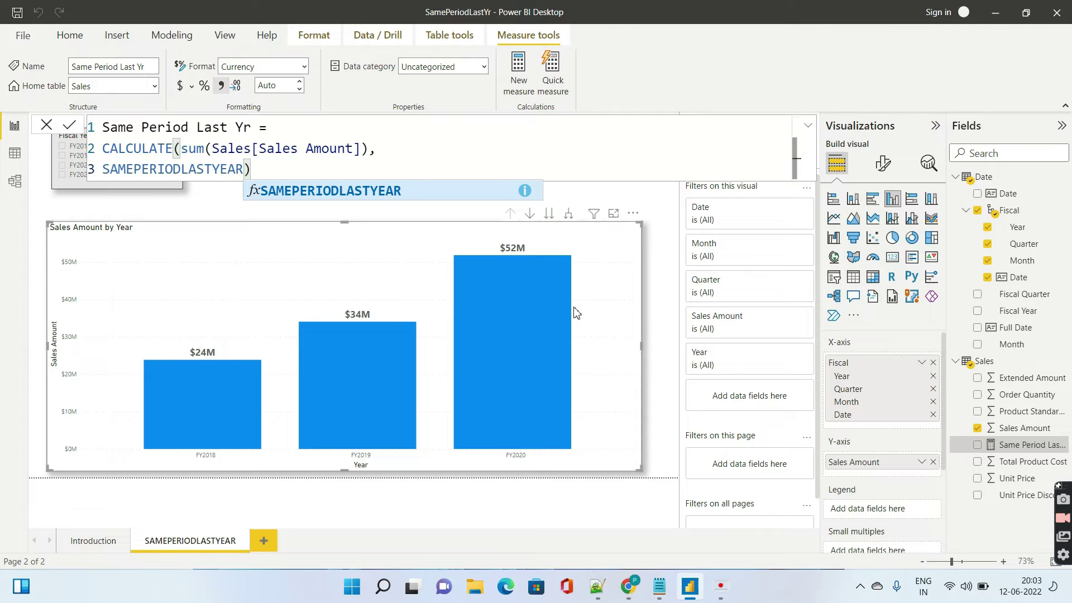
left_click(389, 197)
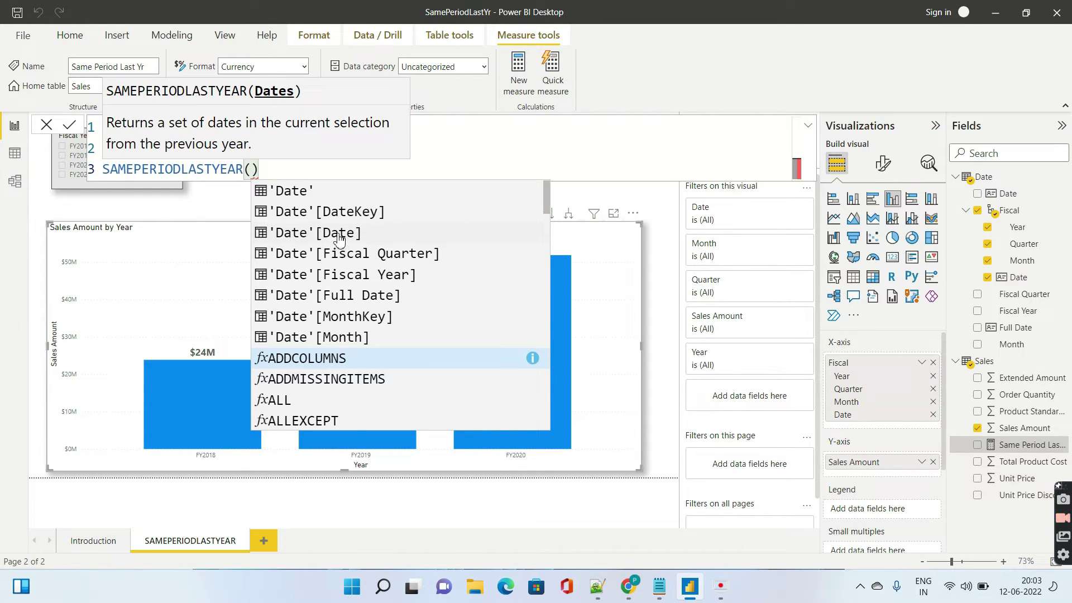
left_click(344, 234)
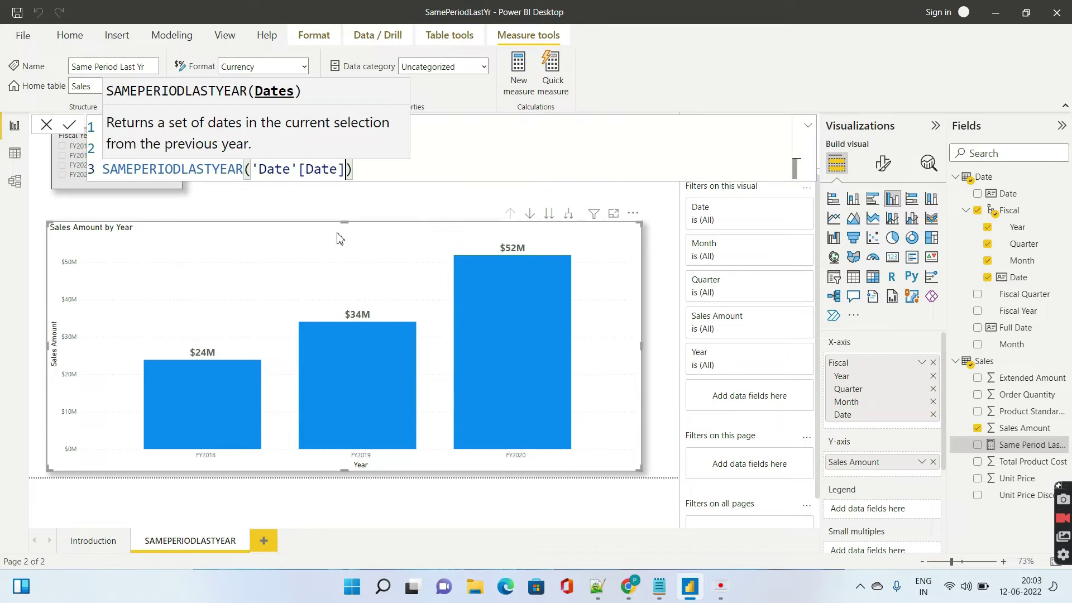
left_click(379, 171)
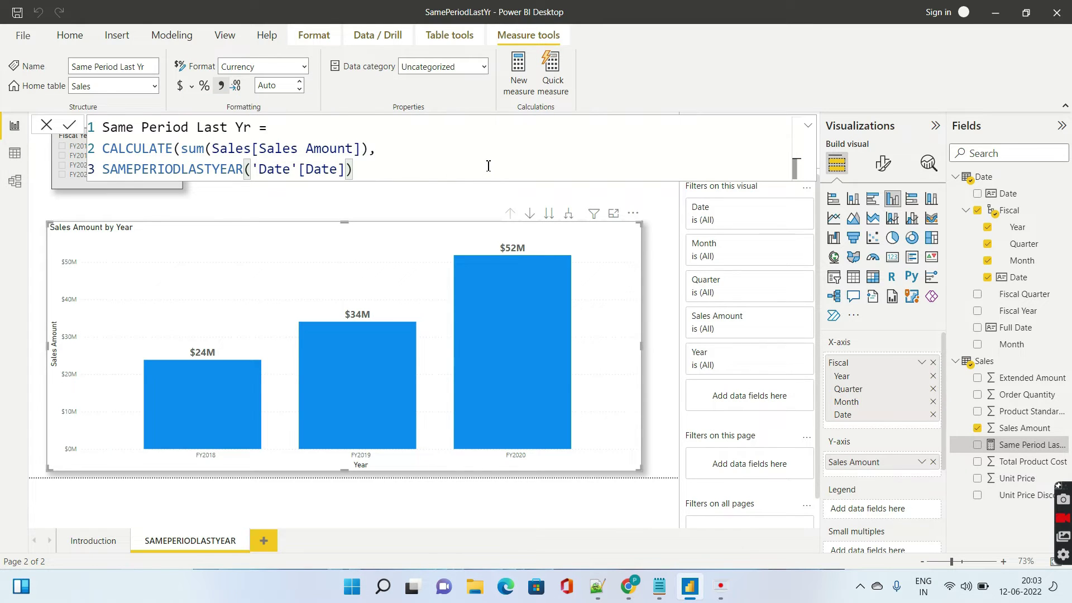
key("shift+Return")
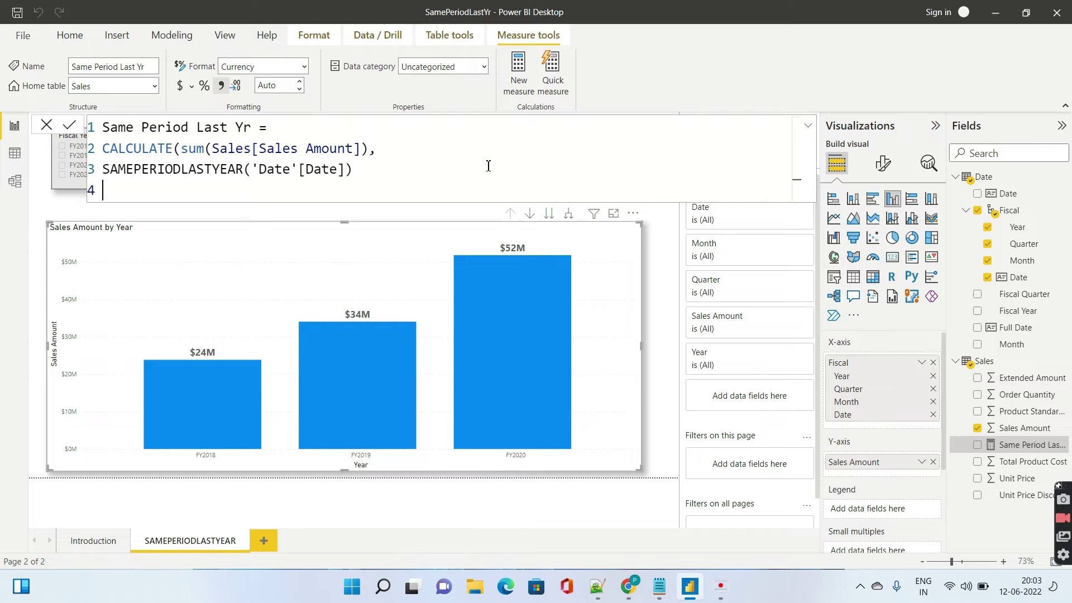
- Close the formula with ')' and add Same Period Last Yr to the chart
type(")")
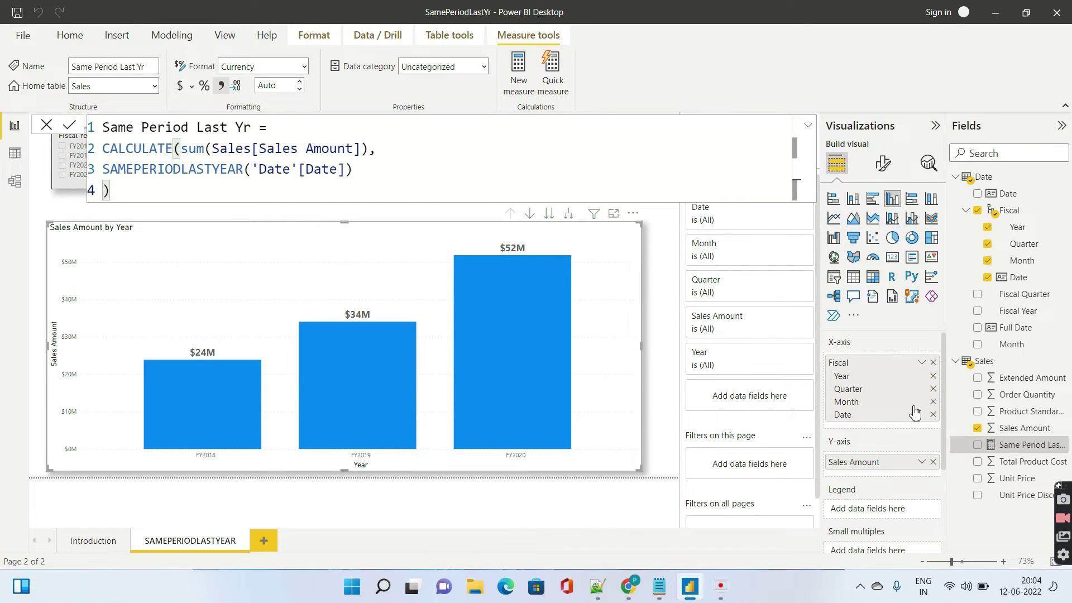
left_click(977, 446)
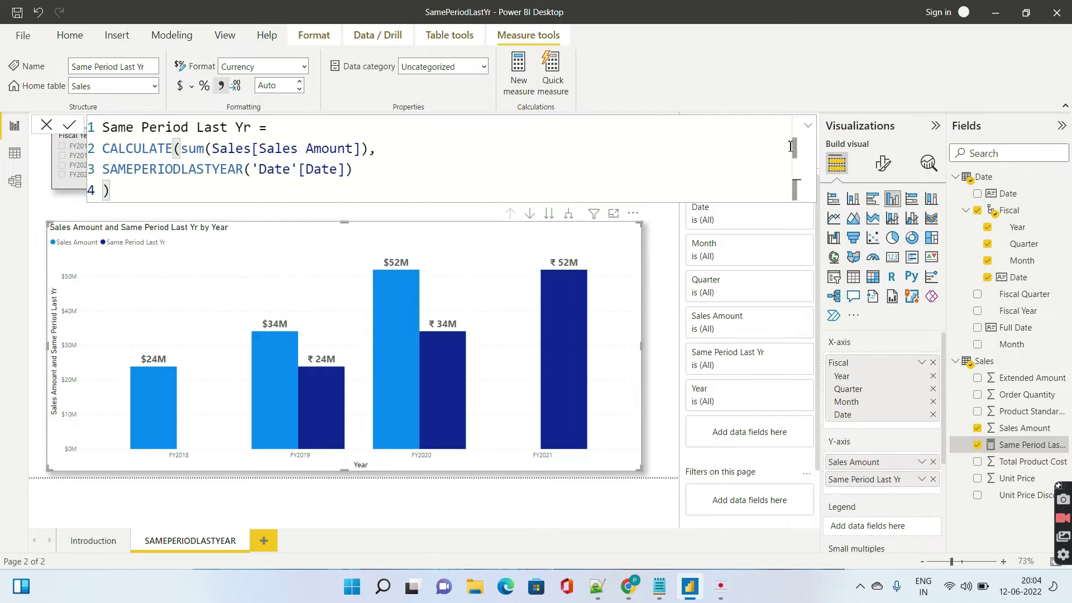
- Commit the measure and colour Same Period Last Yr columns black and Sales Amount columns light peach
left_click(47, 125)
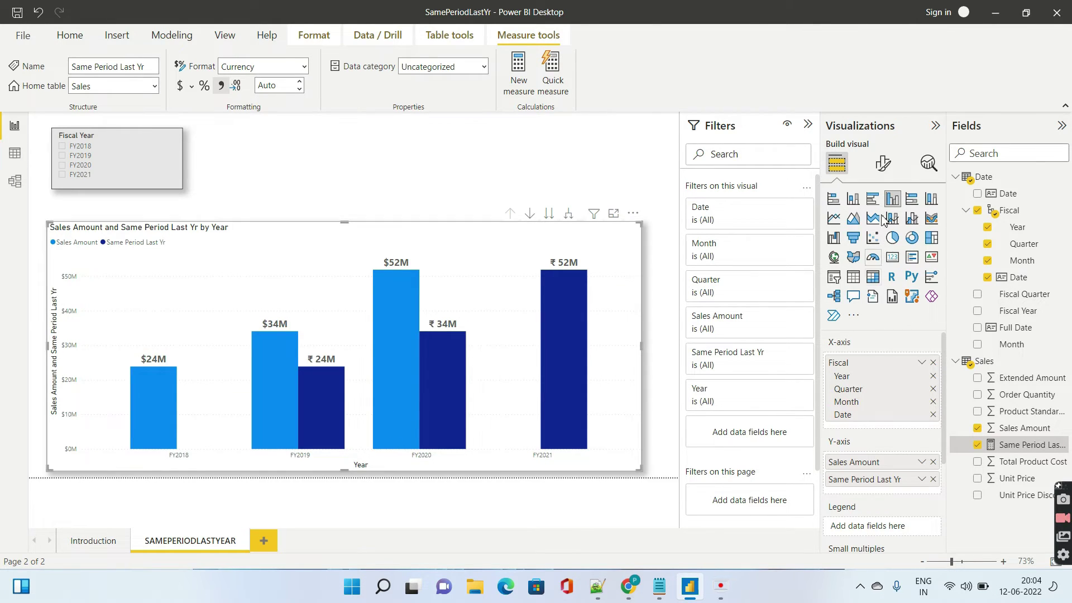
left_click(883, 163)
left_click(855, 459)
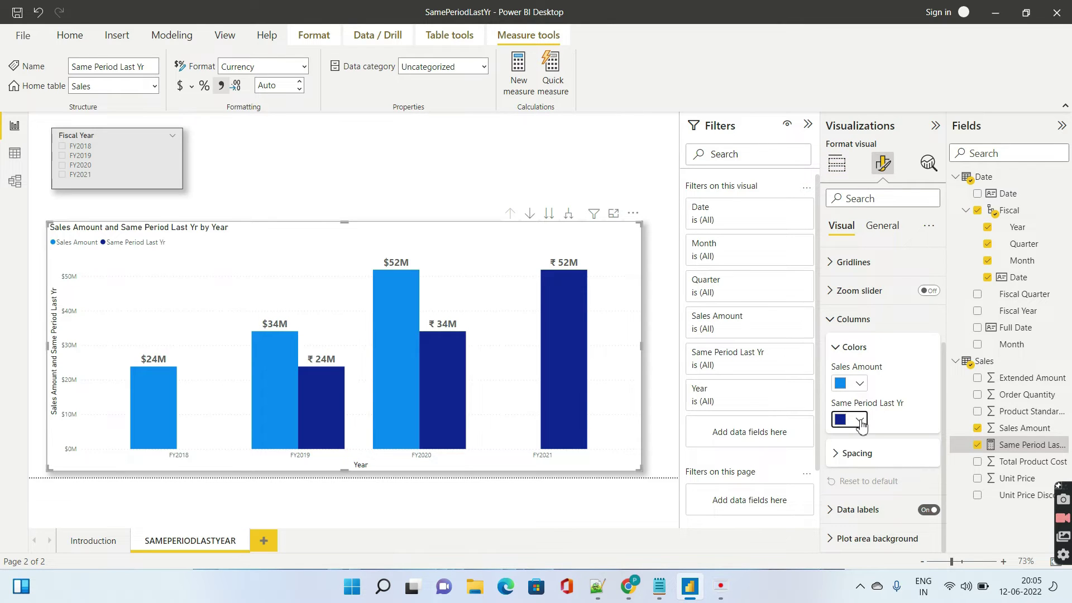
left_click(850, 420)
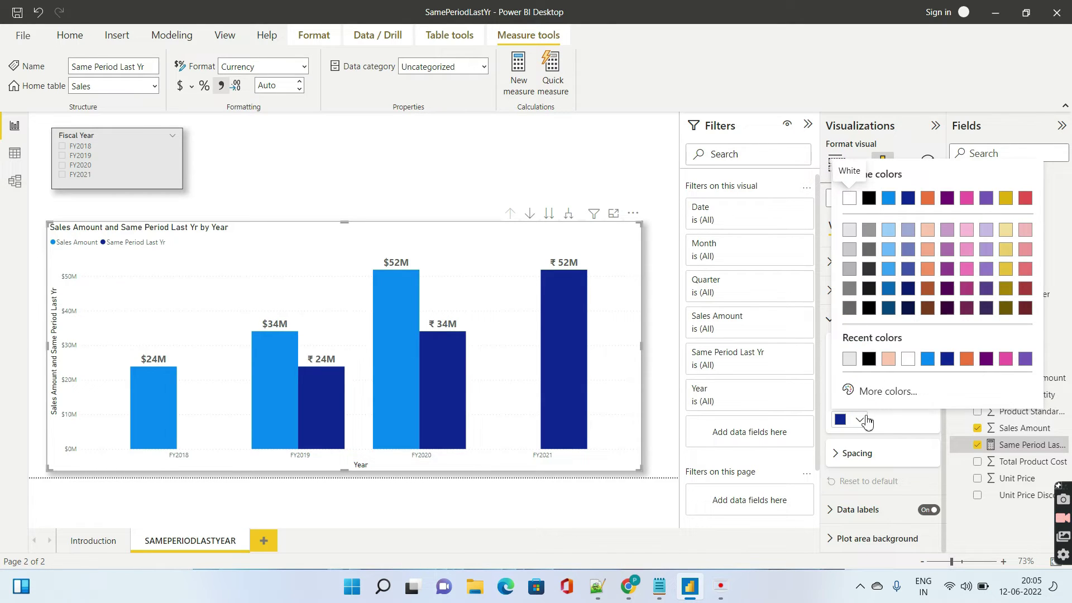
left_click(869, 359)
left_click(861, 383)
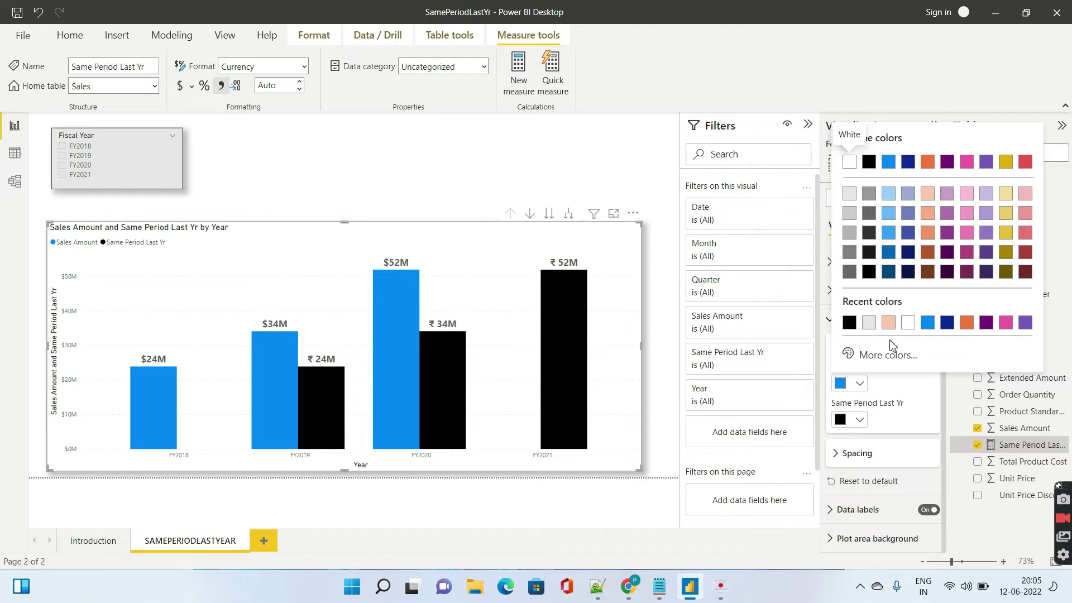
left_click(888, 323)
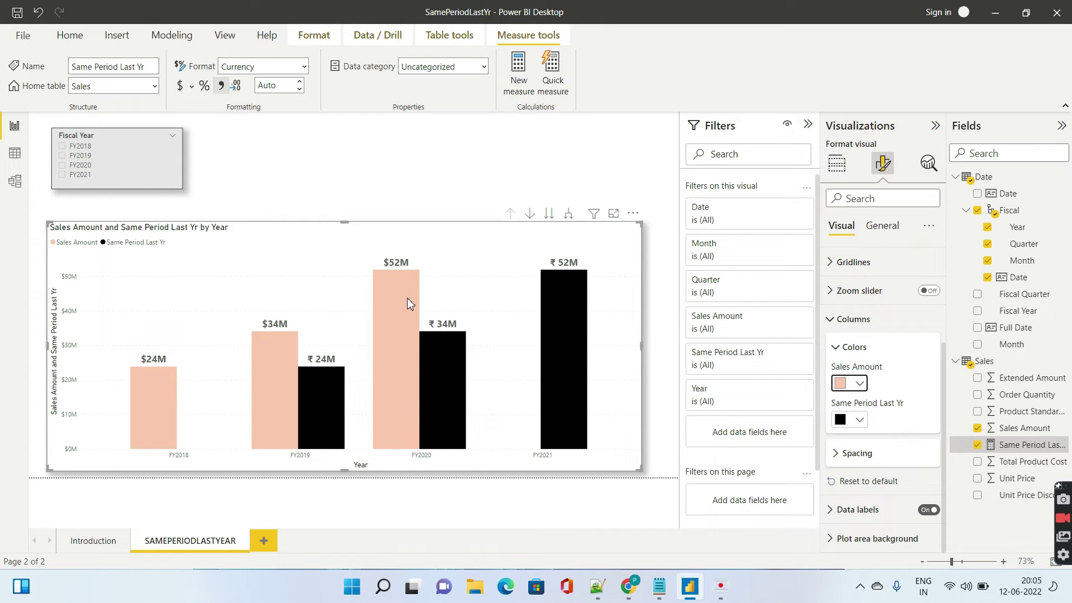
mouse_move(407, 300)
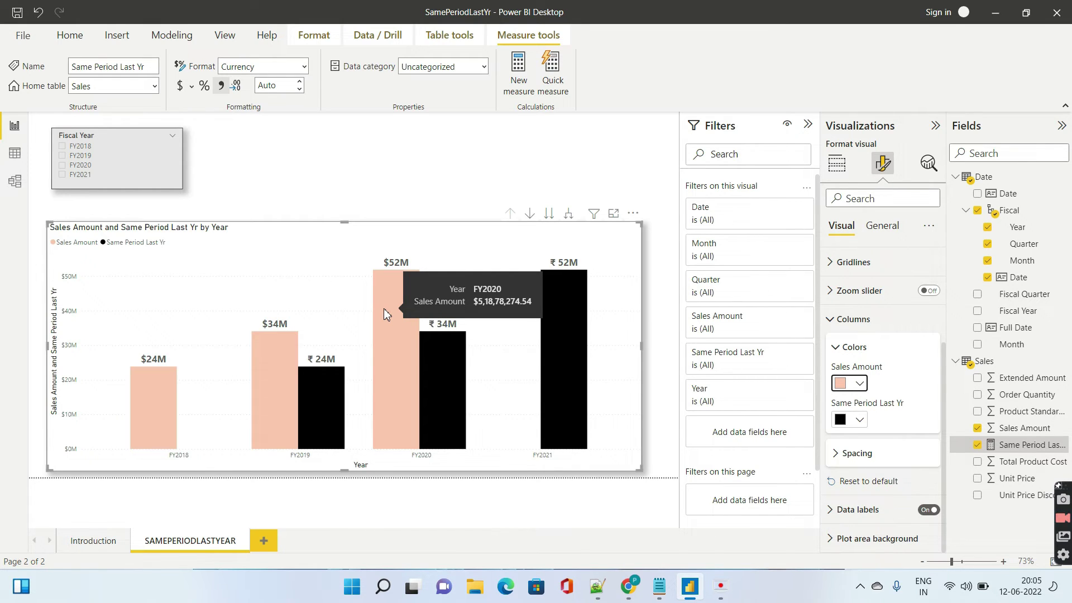
mouse_move(438, 349)
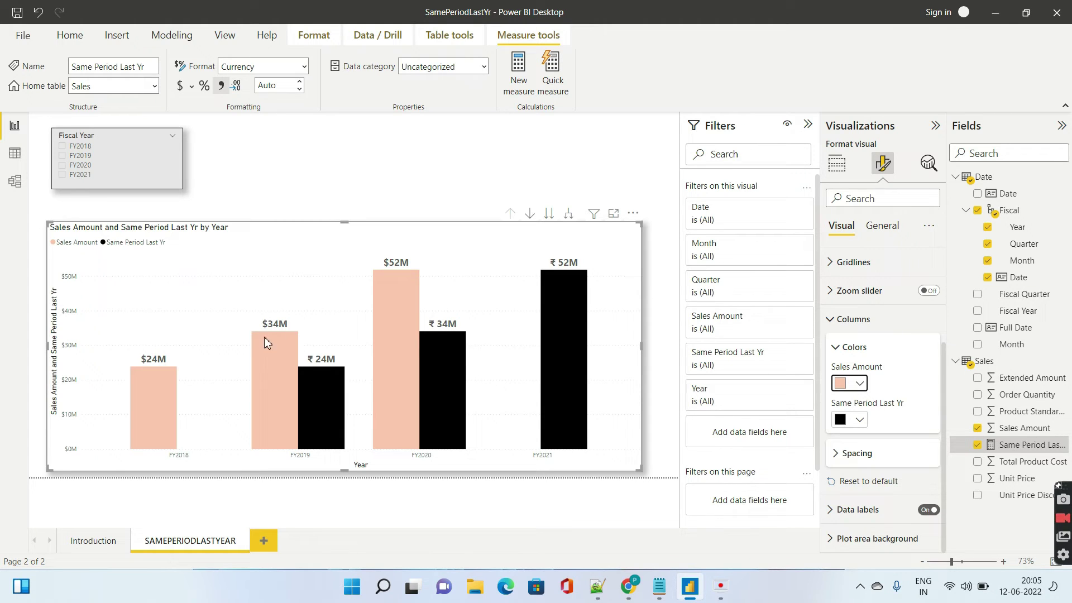
mouse_move(279, 335)
mouse_move(328, 382)
mouse_move(168, 394)
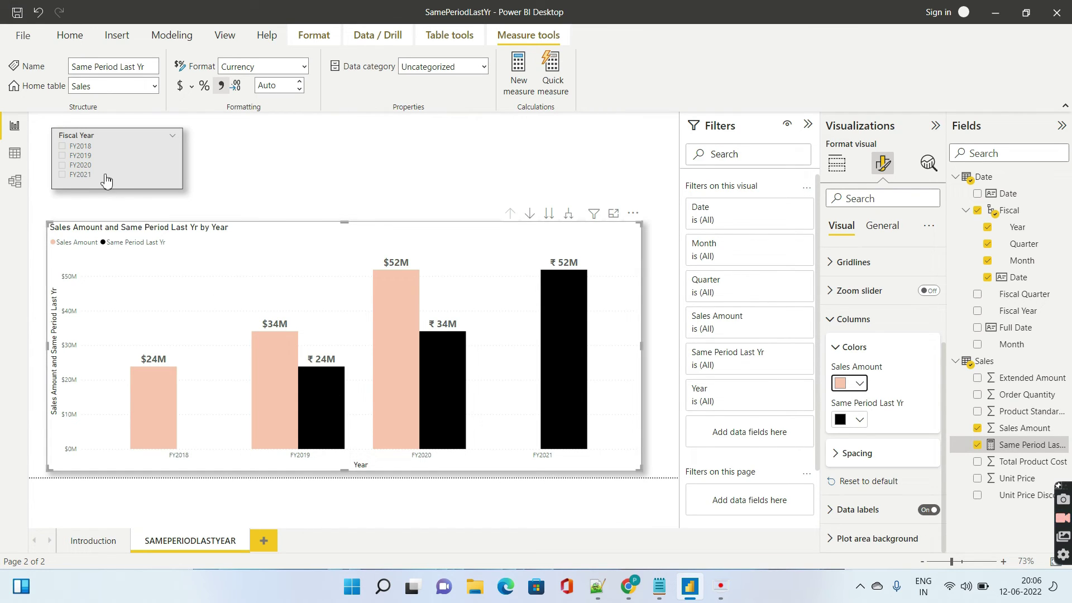
- Filter the chart to FY2020 and drill down into its quarters, then months
left_click(62, 165)
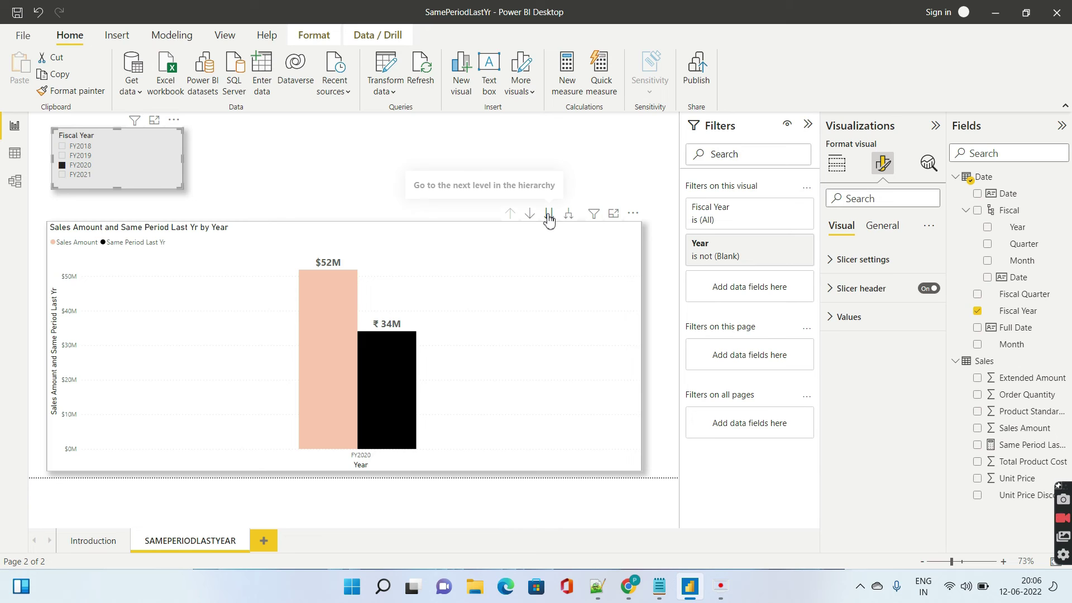
left_click(529, 214)
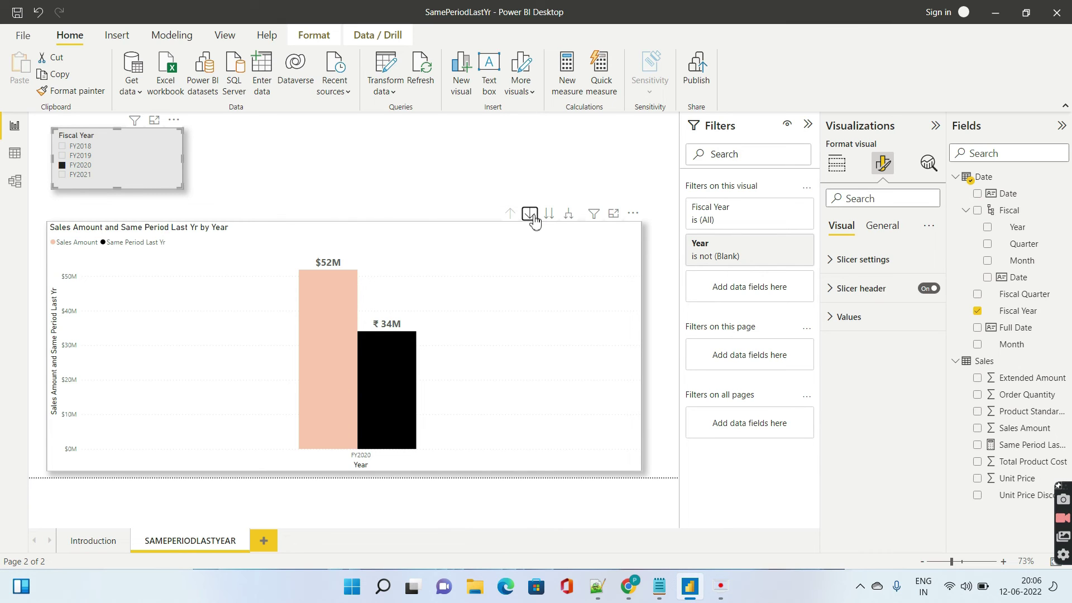
left_click(549, 214)
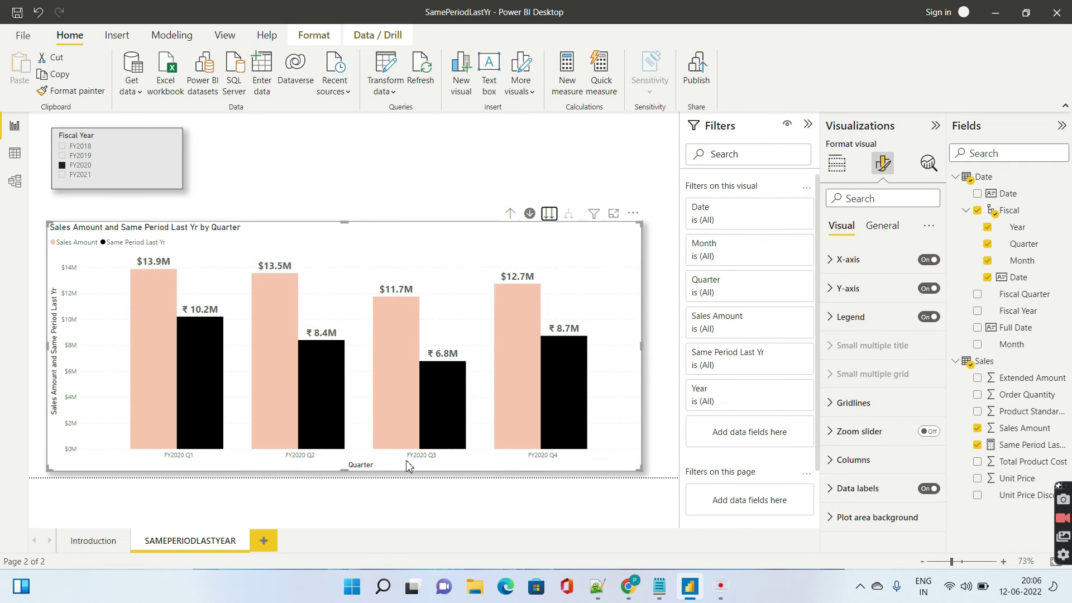
mouse_move(410, 438)
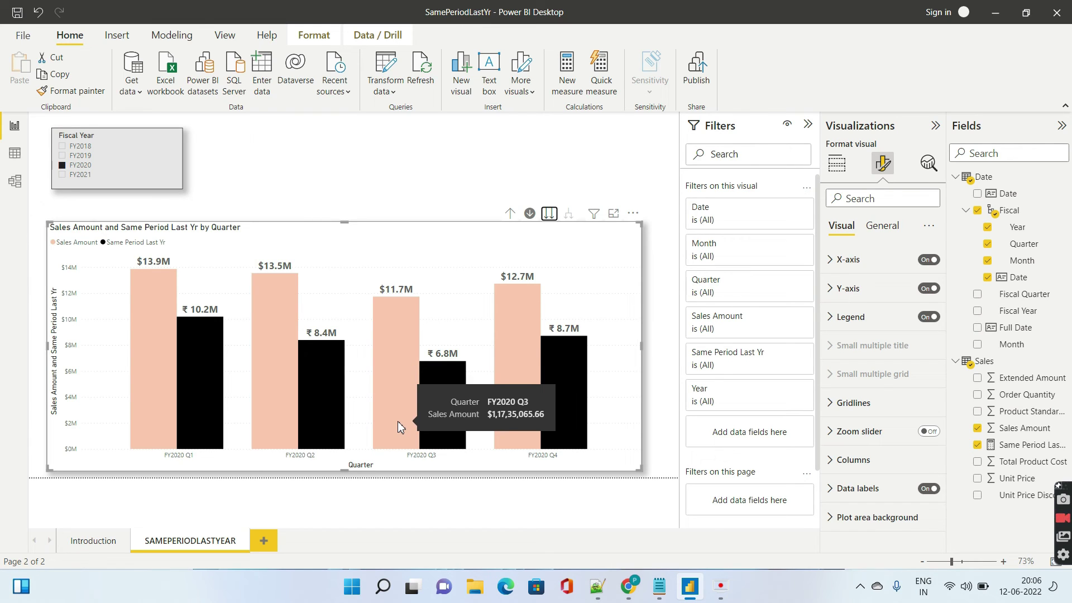
mouse_move(448, 433)
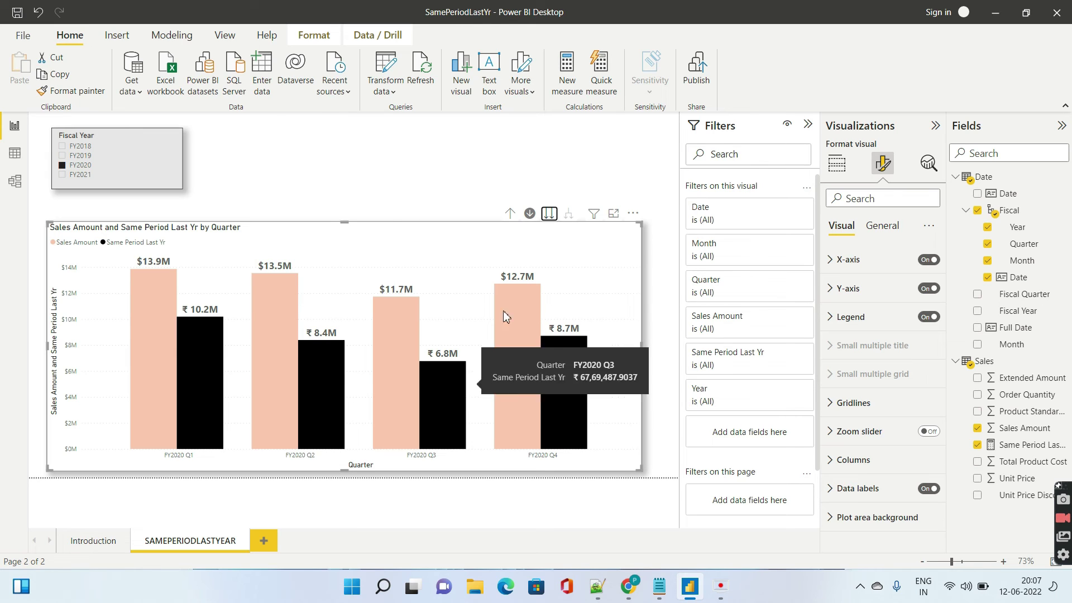
left_click(550, 214)
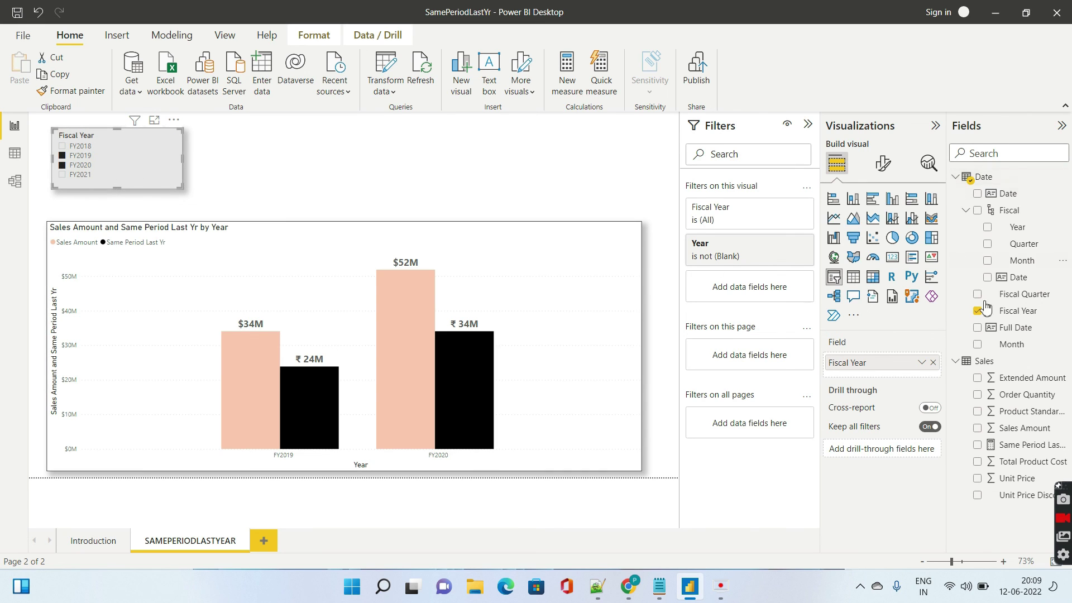
- Review the year-level chart comparing FY2019 and FY2020 with the same period last year
mouse_move(967, 182)
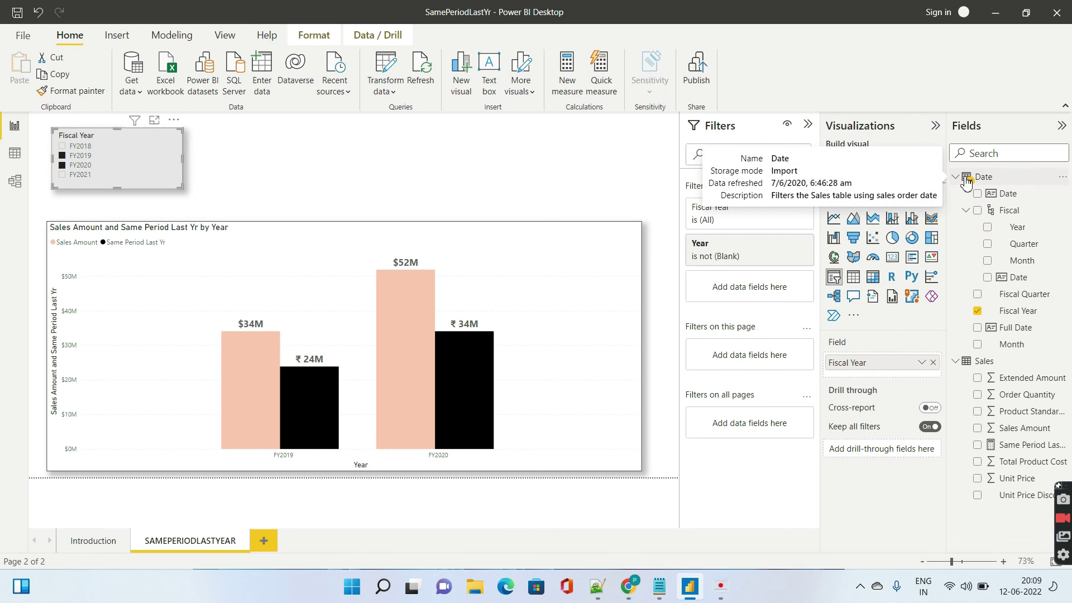